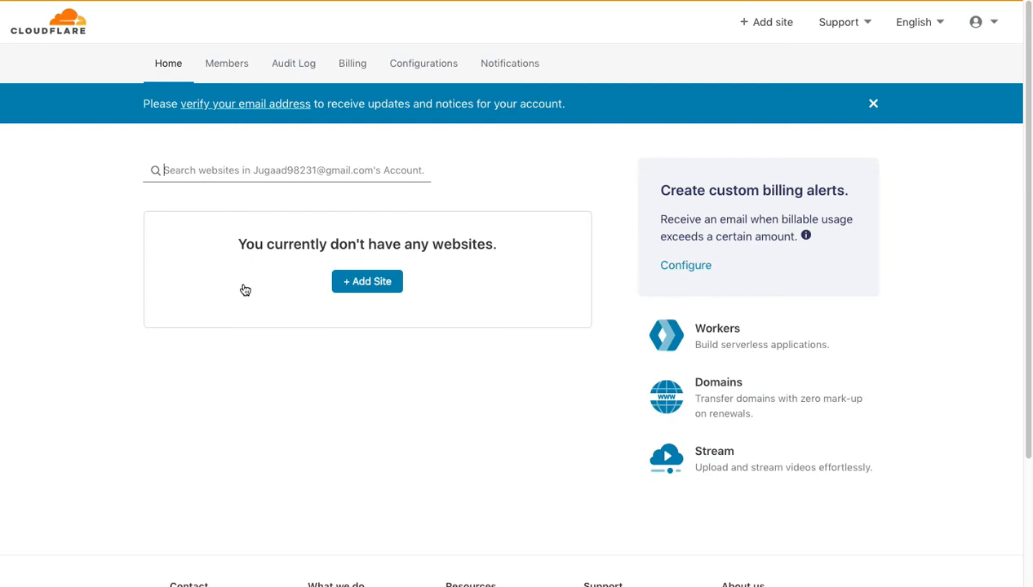
left_click(367, 281)
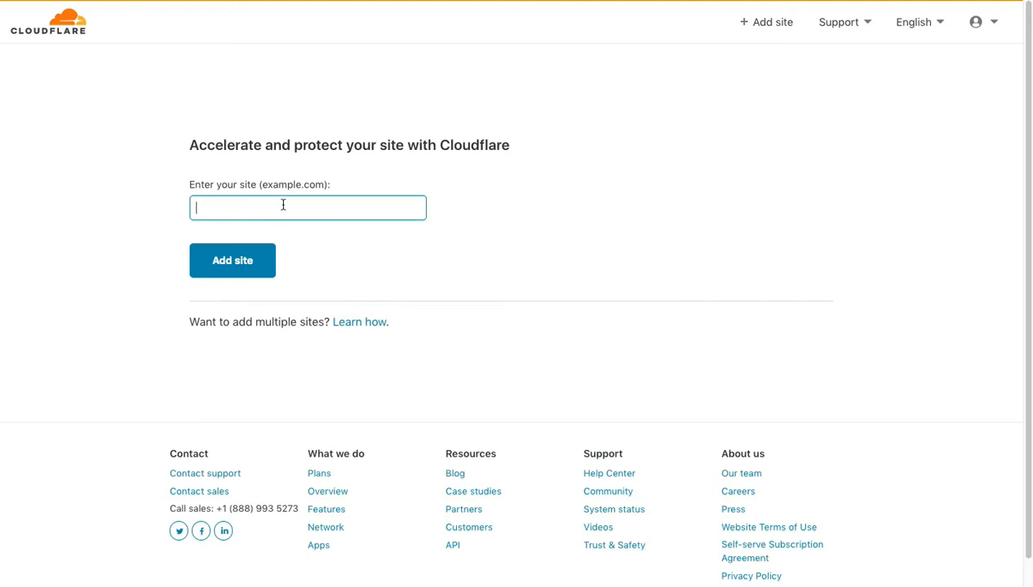
left_click(284, 204)
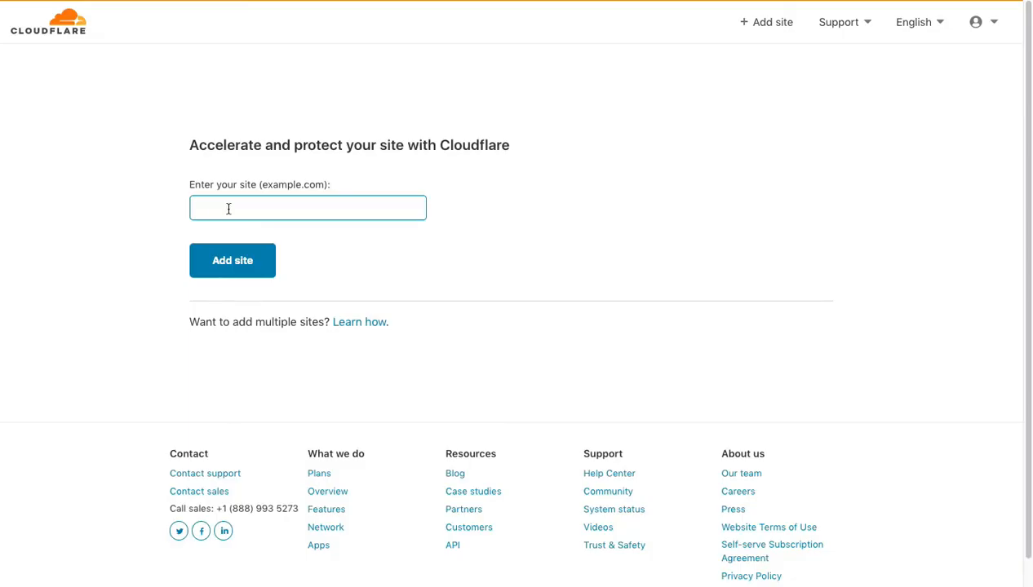
left_click(228, 207)
type("https://digitaldumdum.com/")
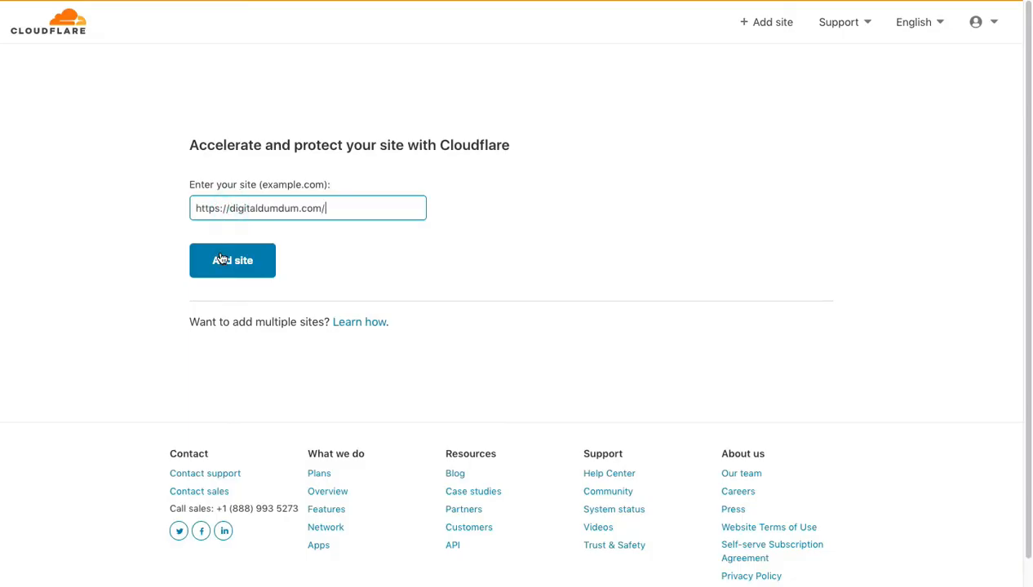
- Reduce the site address to the bare domain digitaldumdum.com and submit it as the new site
left_click(230, 207)
key("BackSpace")
key("BackSpace")
key("BackSpace")
key("BackSpace")
key("BackSpace")
key("BackSpace")
key("BackSpace")
key("BackSpace")
left_click(252, 259)
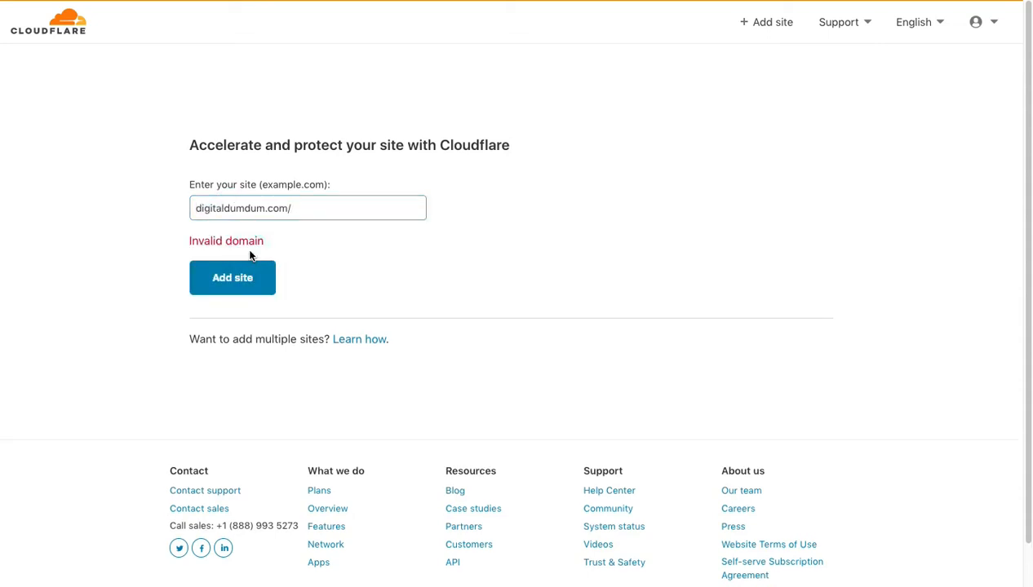
left_click(306, 207)
key("BackSpace")
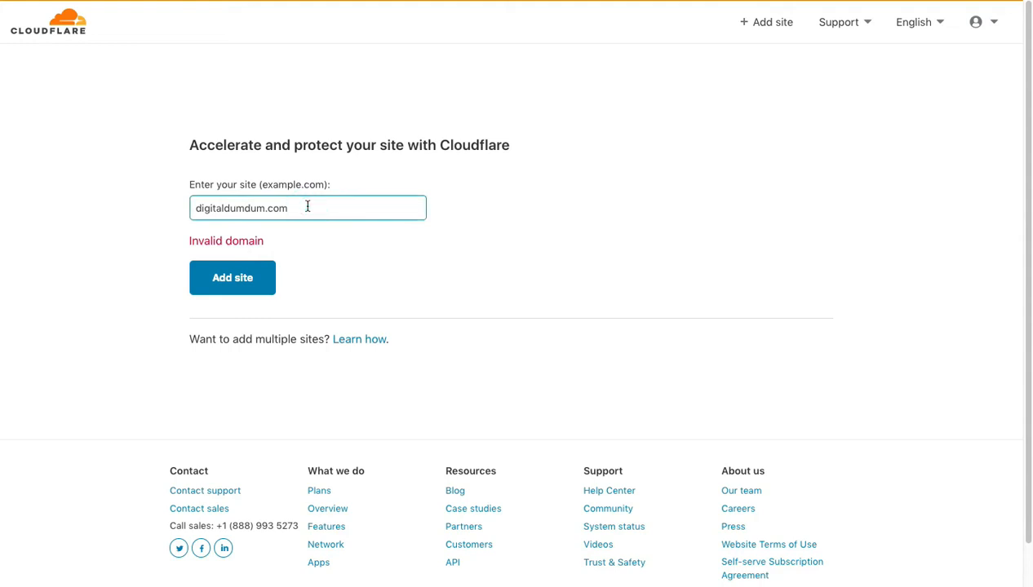
left_click(233, 281)
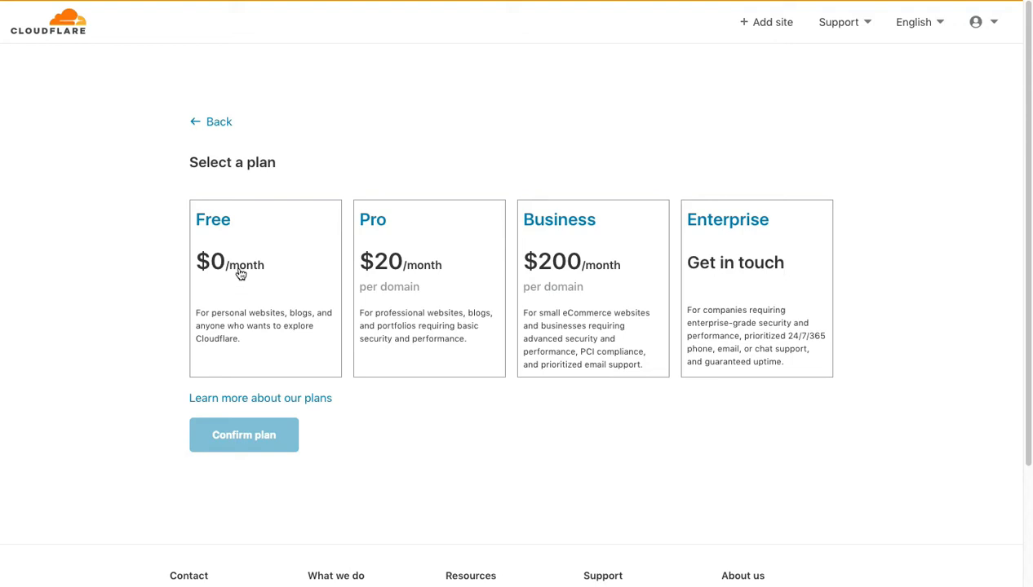
- Choose and confirm the Free $0/month plan, and accept the scanned DNS records for digitaldumdum.com after reviewing them
left_click(296, 291)
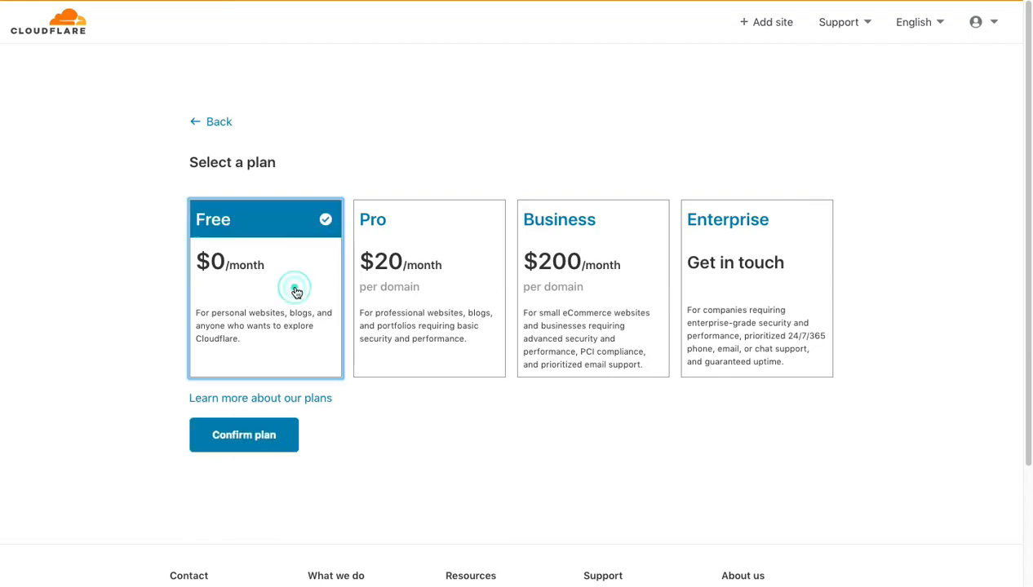
left_click(248, 440)
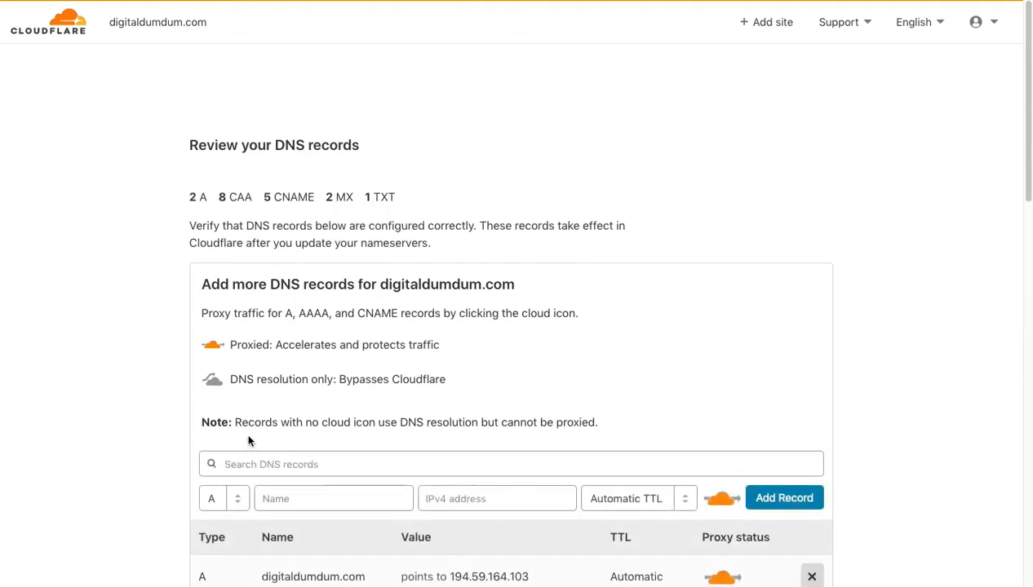
scroll(252, 436, "down", 5)
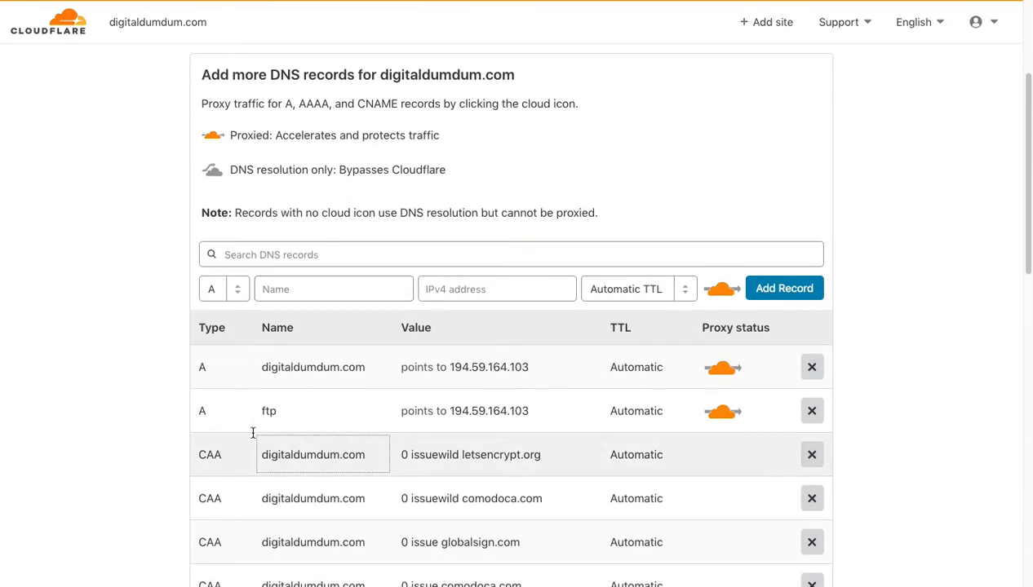
scroll(253, 432, "down", 10)
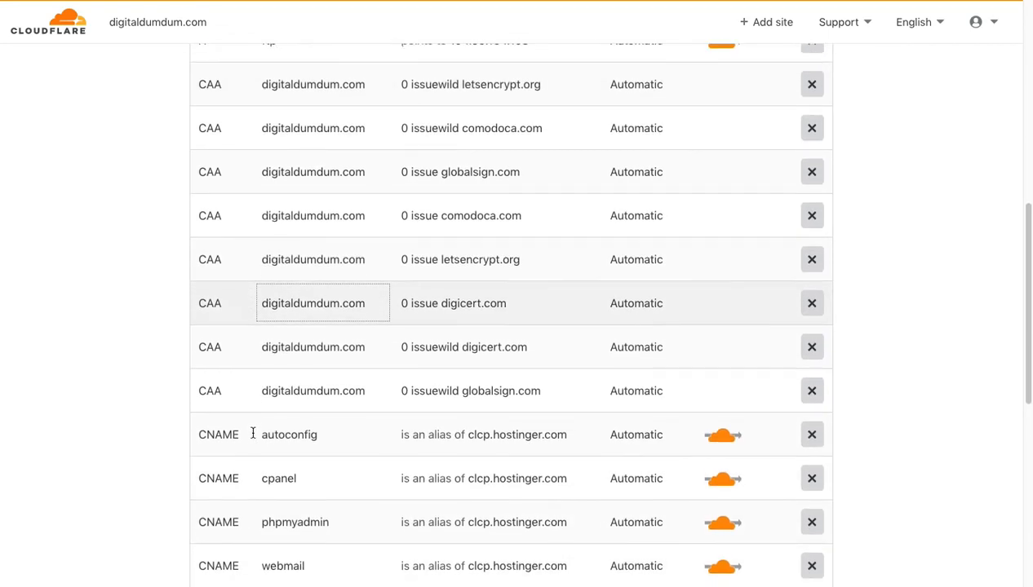
scroll(253, 433, "down", 10)
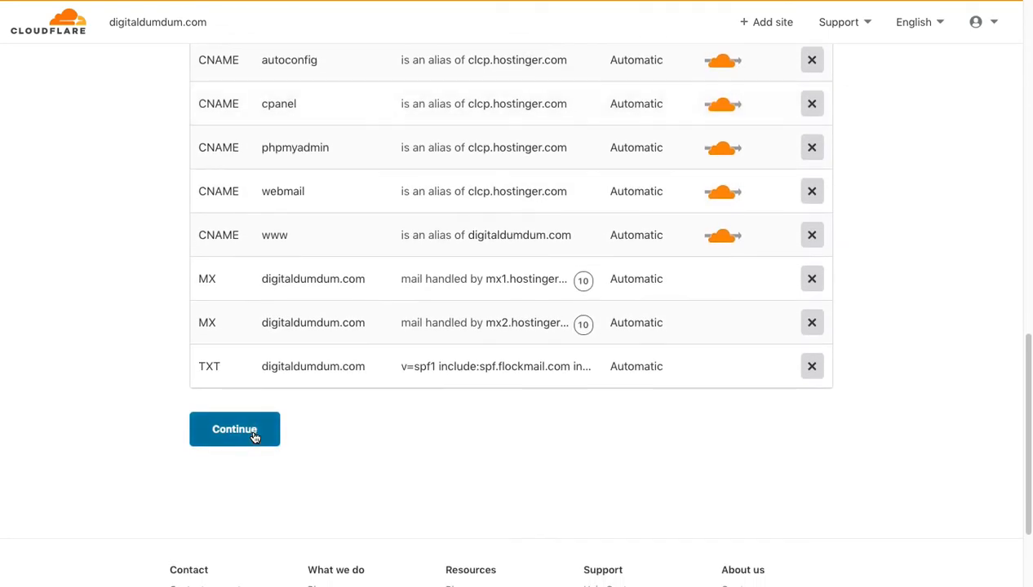
scroll(560, 224, "down", 1)
left_click(261, 317)
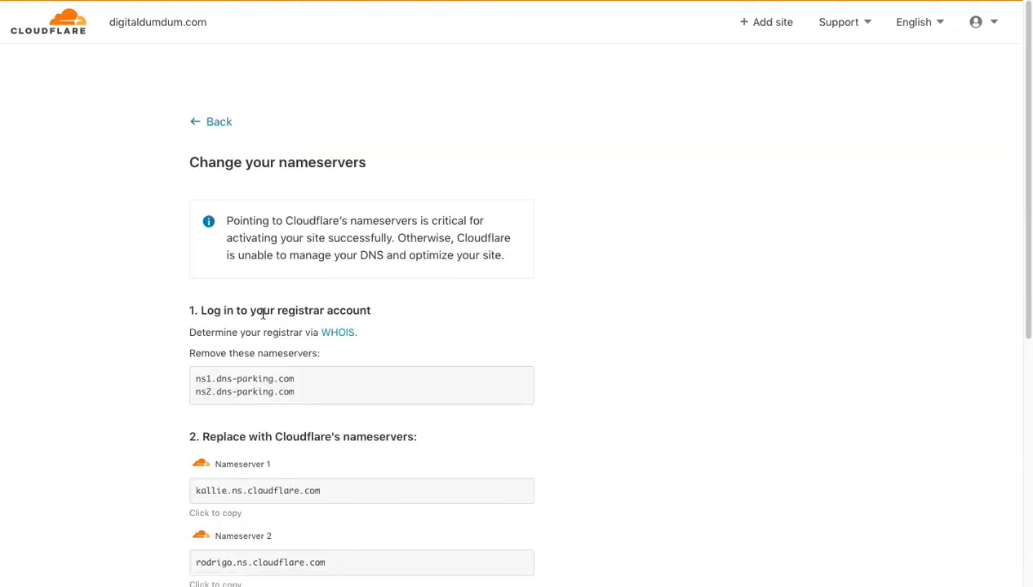
- Examine the instructions for changing nameservers, covering the ones to remove and the two Cloudflare replacements
scroll(263, 313, "down", 3)
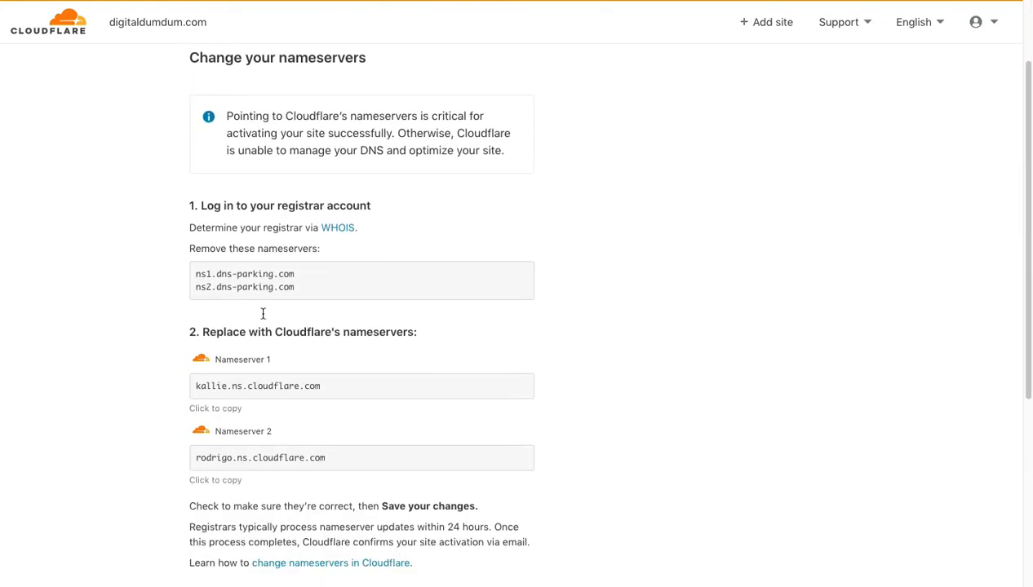
triple_click(207, 268)
left_click(210, 283)
left_click(210, 283)
scroll(210, 282, "down", 2)
left_click(233, 285)
left_click(242, 356)
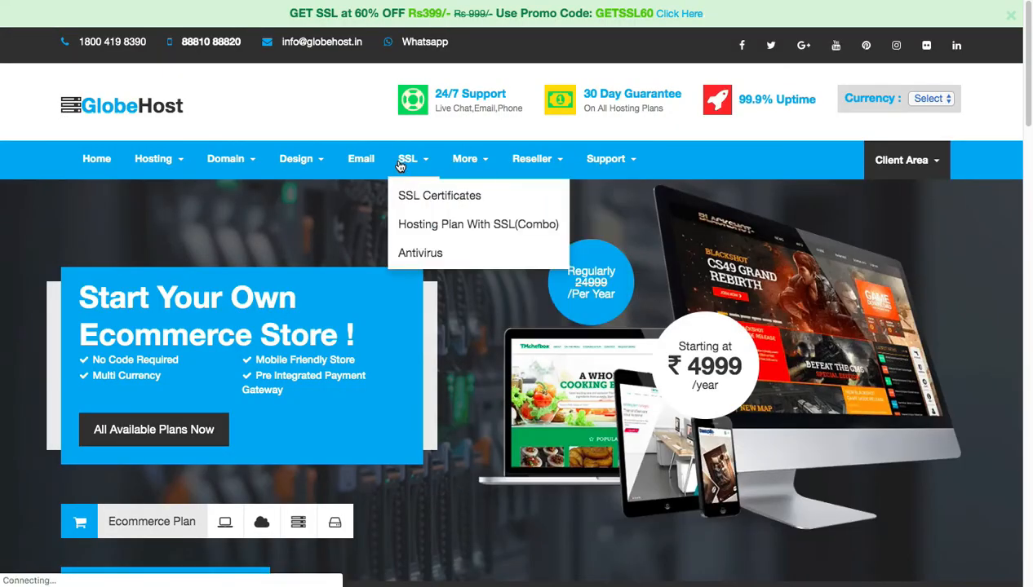
- Switch to the GlobeHost website and log in to its client area
mouse_move(859, 147)
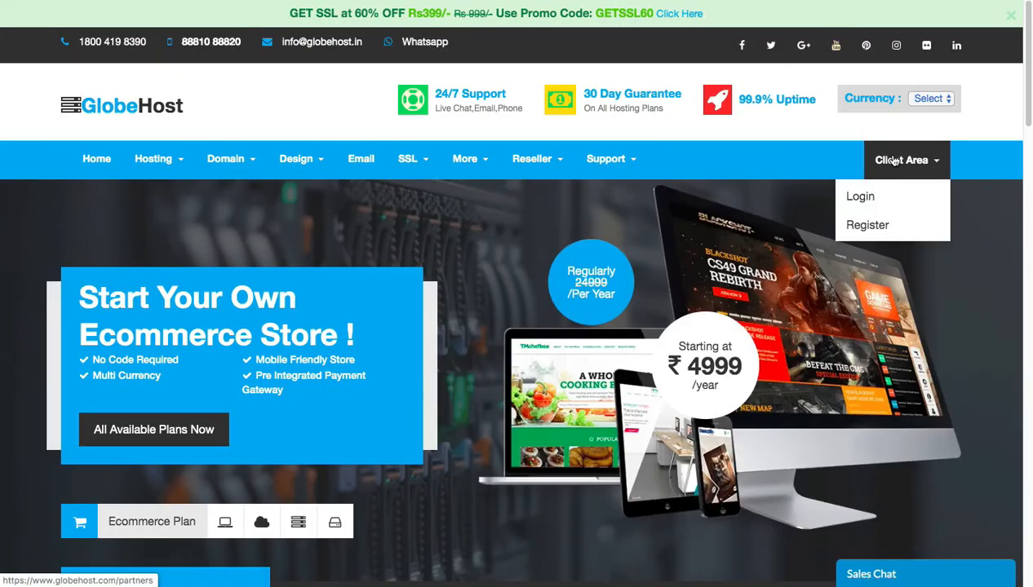
left_click(865, 198)
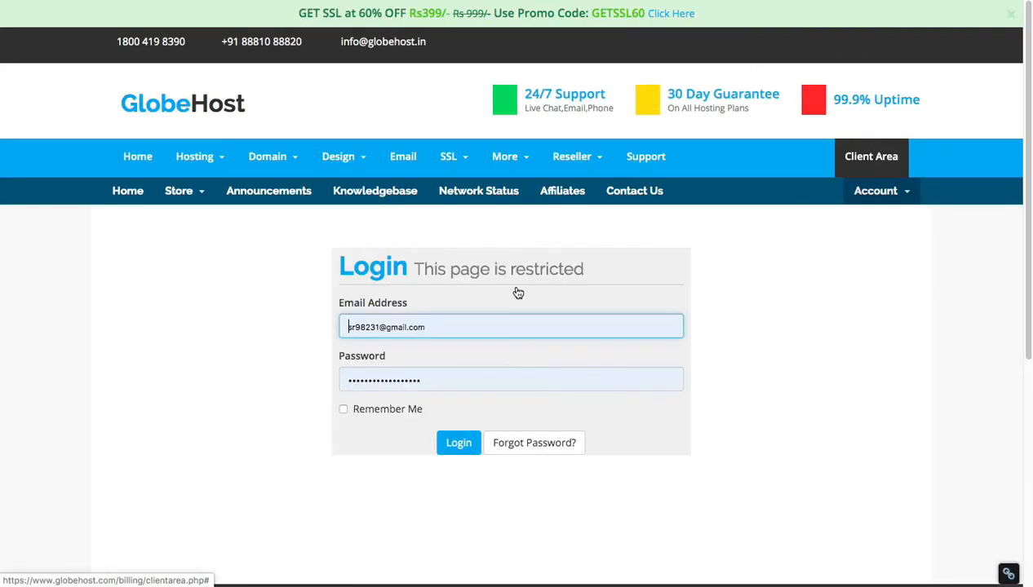
left_click(472, 447)
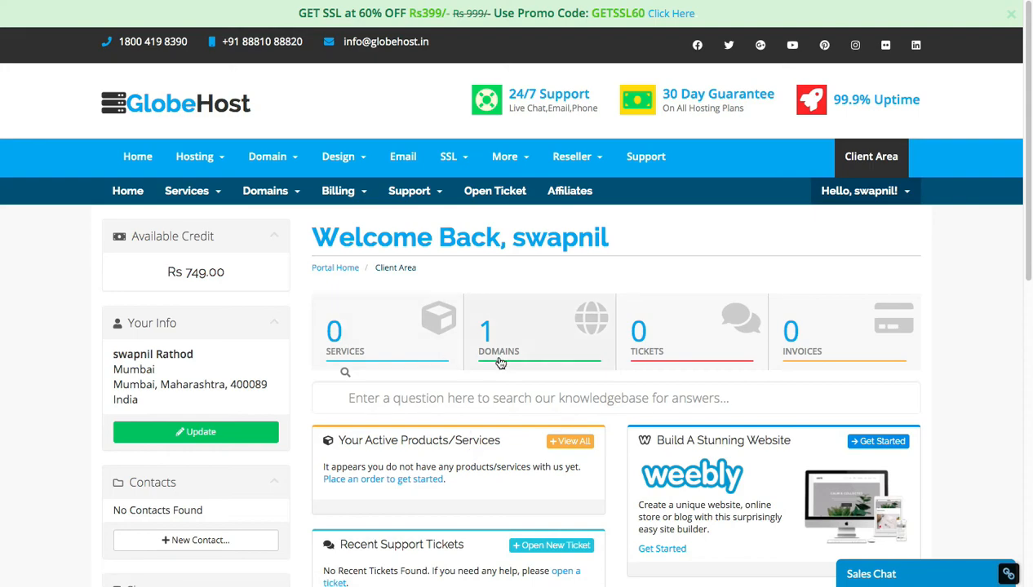
- Open the nameserver settings of digitaldumdum.com from the account's list of domains
left_click(500, 363)
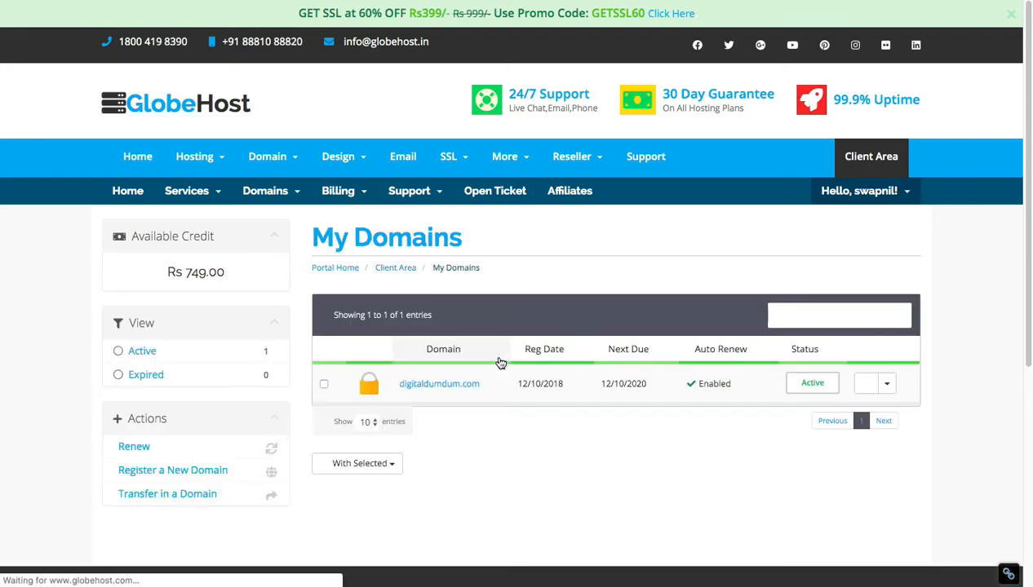
scroll(498, 361, "down", 1)
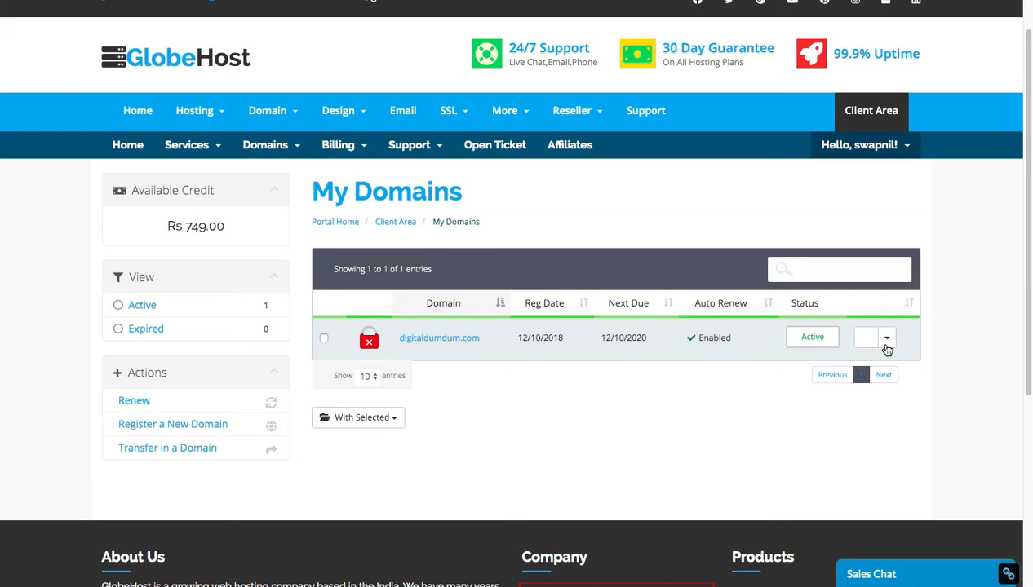
left_click(887, 341)
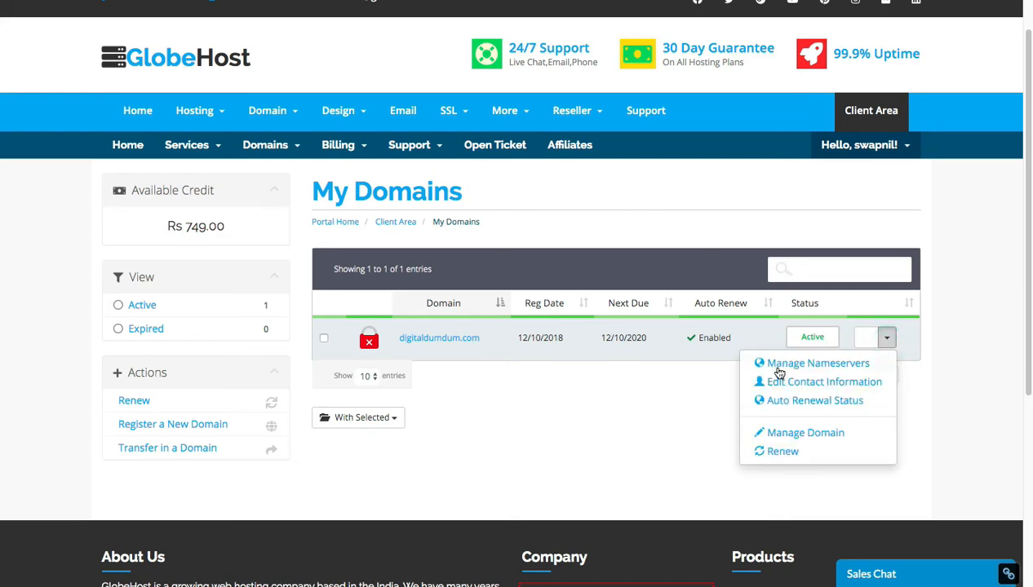
left_click(830, 364)
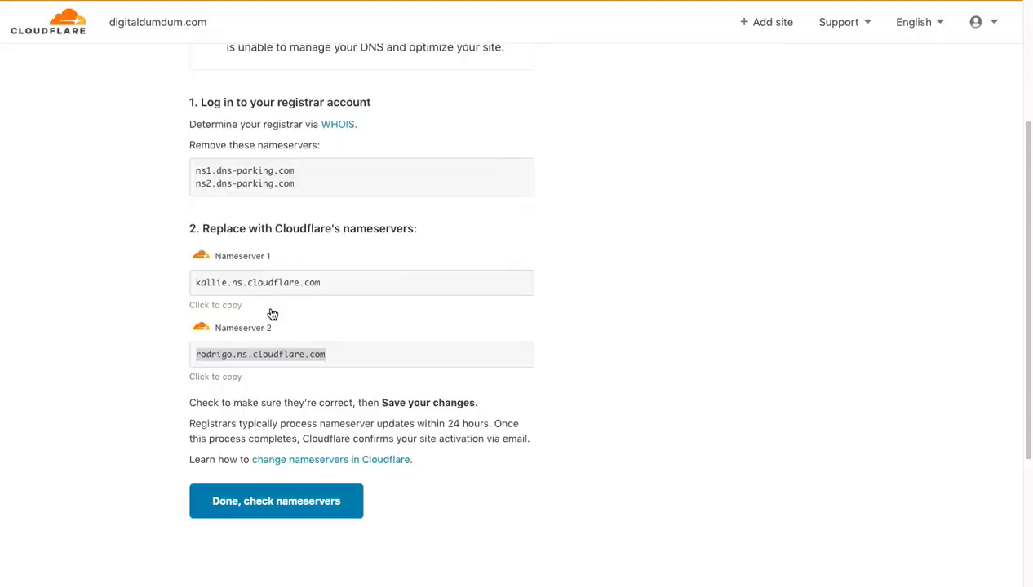
- Copy Cloudflare's first nameserver and set Nameserver 1 in GlobeHost to kallie.ns.cloudflare.com
double_click(262, 282)
left_click(263, 282)
key("ctrl+c")
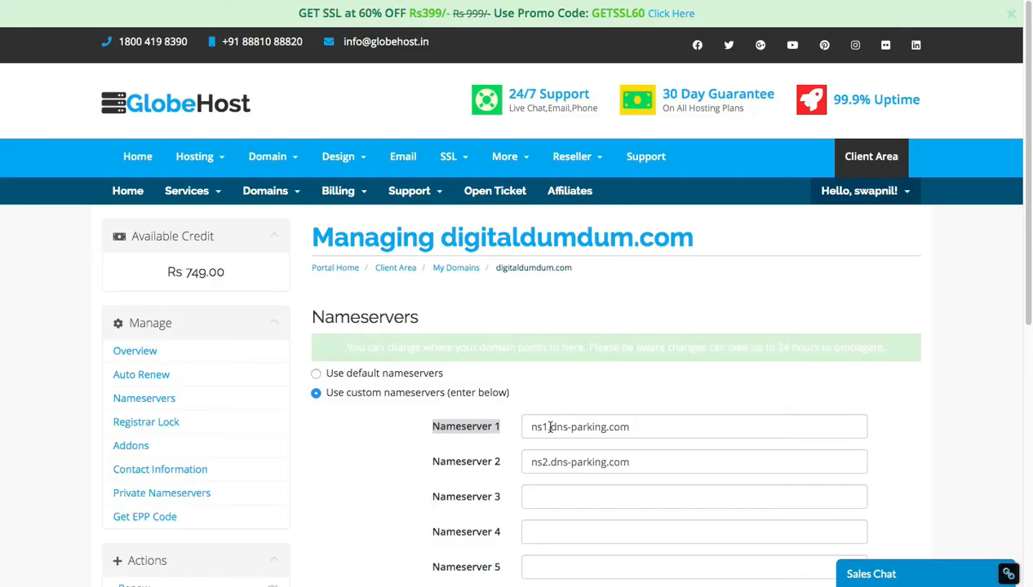
triple_click(550, 427)
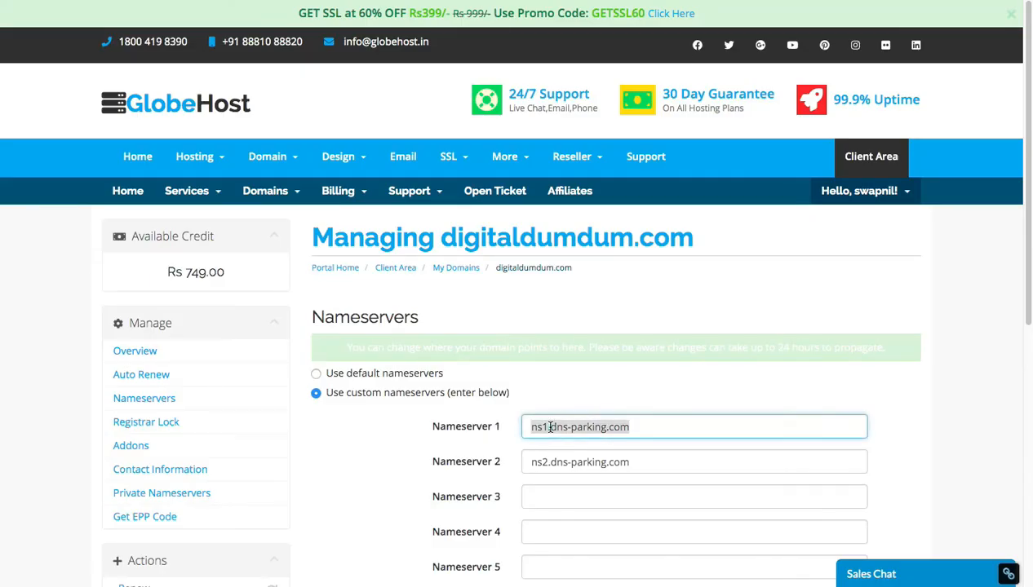
key("ctrl+v")
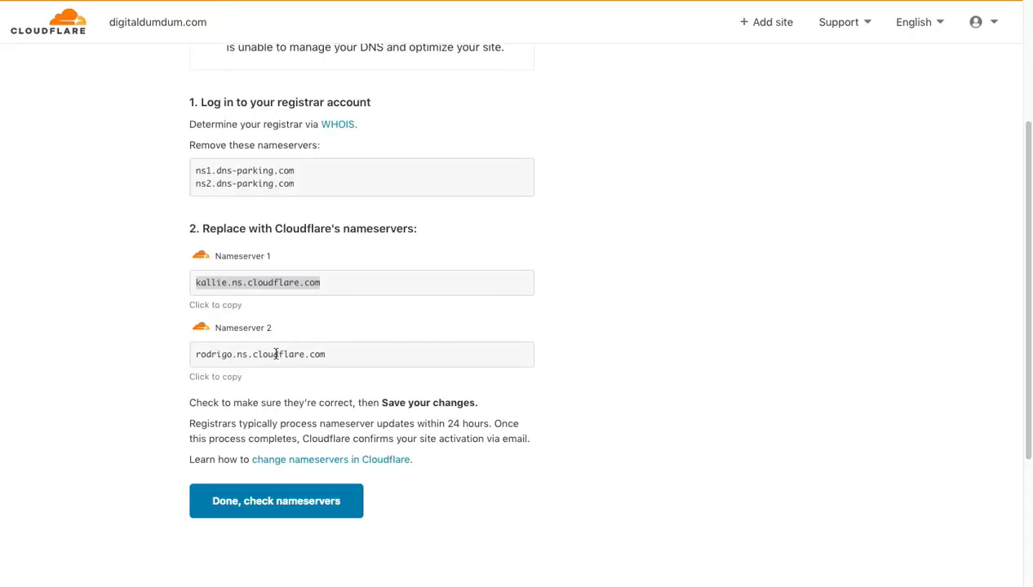
- Copy Cloudflare's second nameserver, set Nameserver 2 in GlobeHost to rodrigo.ns.cloudflare.com, and save the nameserver changes
left_click(276, 355)
key("ctrl+c")
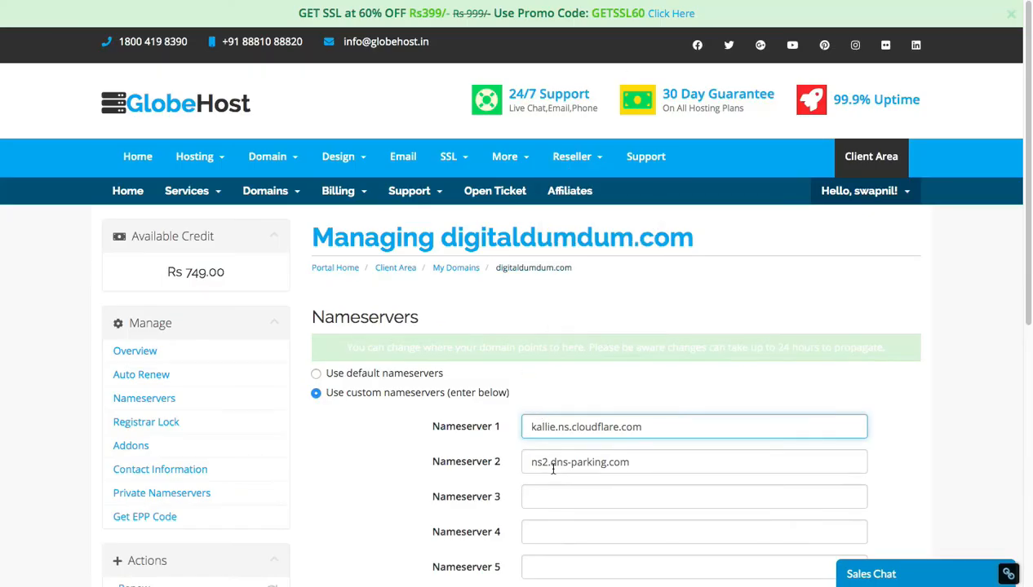
triple_click(553, 465)
key("ctrl+v")
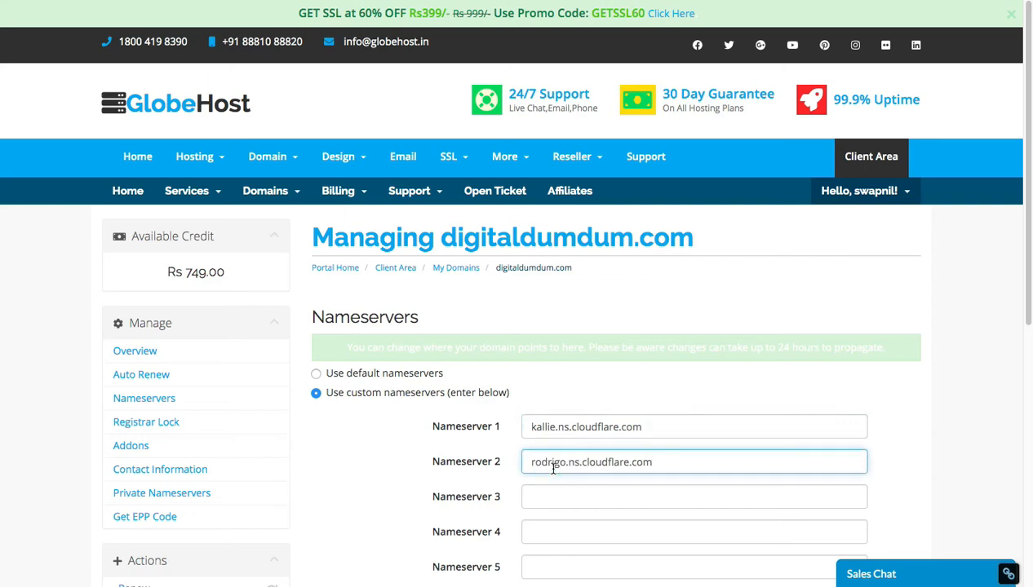
scroll(552, 468, "down", 2)
left_click(589, 542)
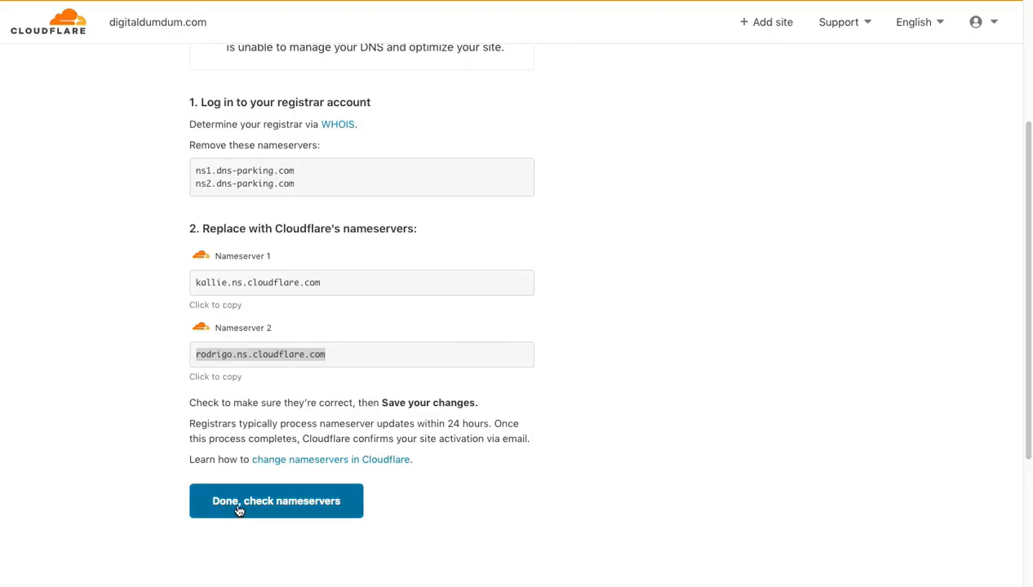
- Switch back to Cloudflare, submit the nameservers for checking, and turn on Always Use HTTPS with Full encryption kept
left_click(255, 509)
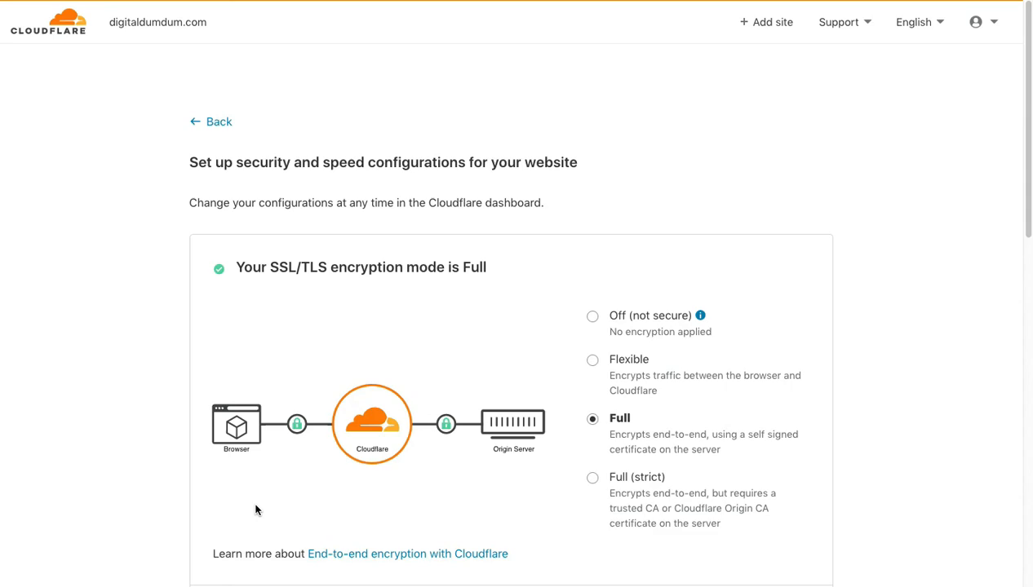
scroll(590, 258, "down", 5)
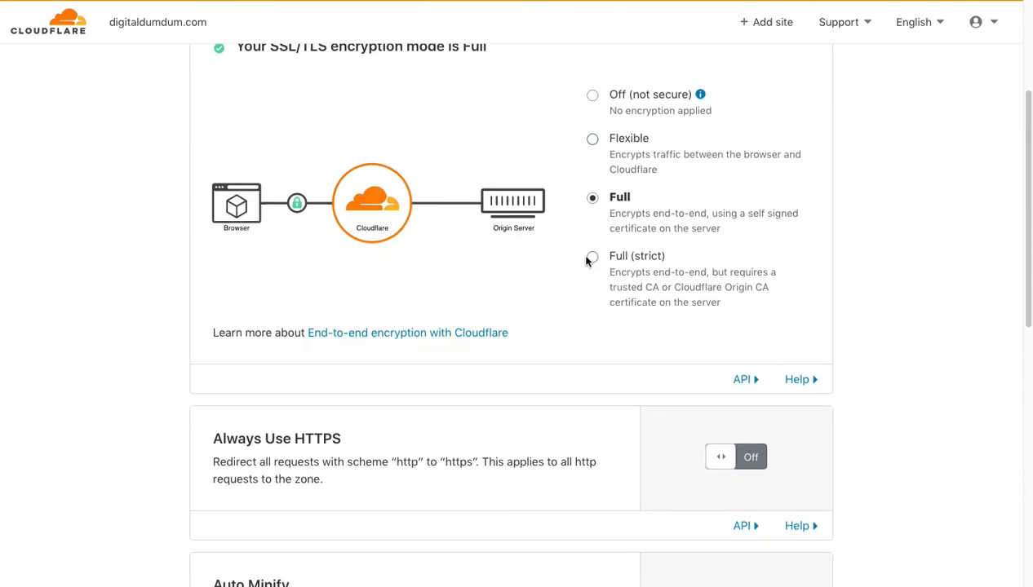
scroll(622, 213, "down", 7)
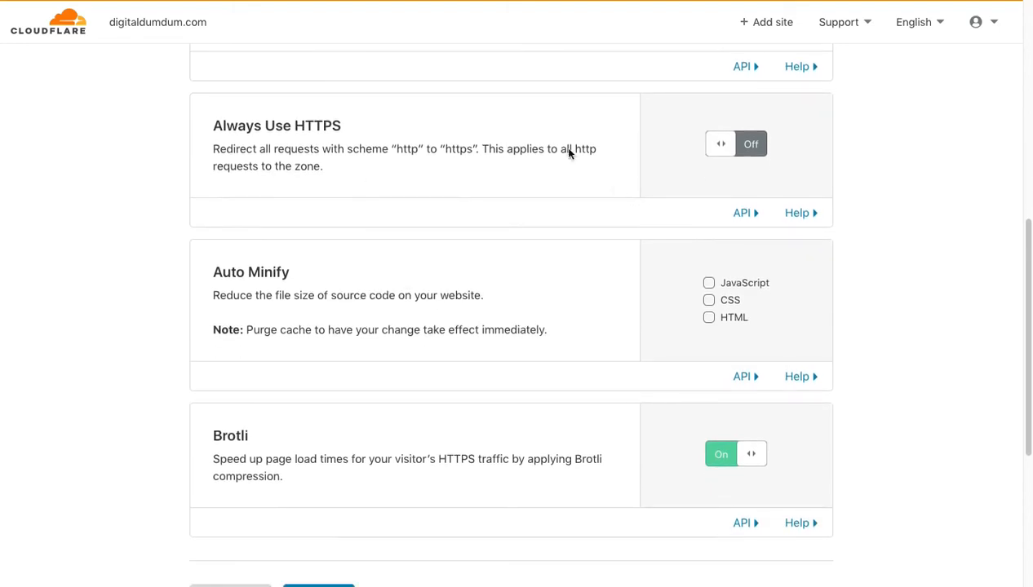
double_click(308, 126)
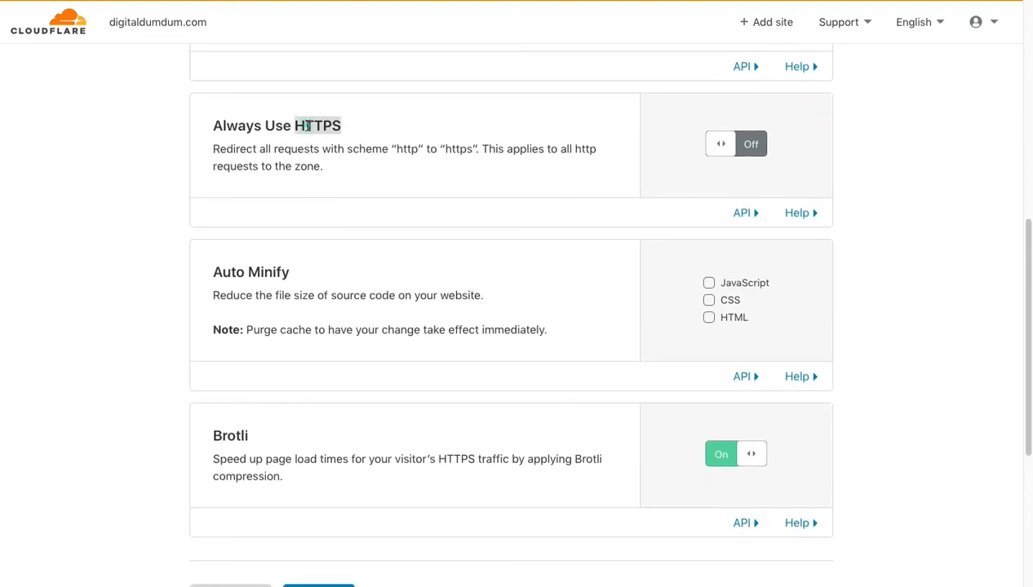
left_click(740, 148)
- Finish the security and speed configuration with Brotli left on, and view the nameserver re-check section of the site overview
scroll(707, 272, "down", 6)
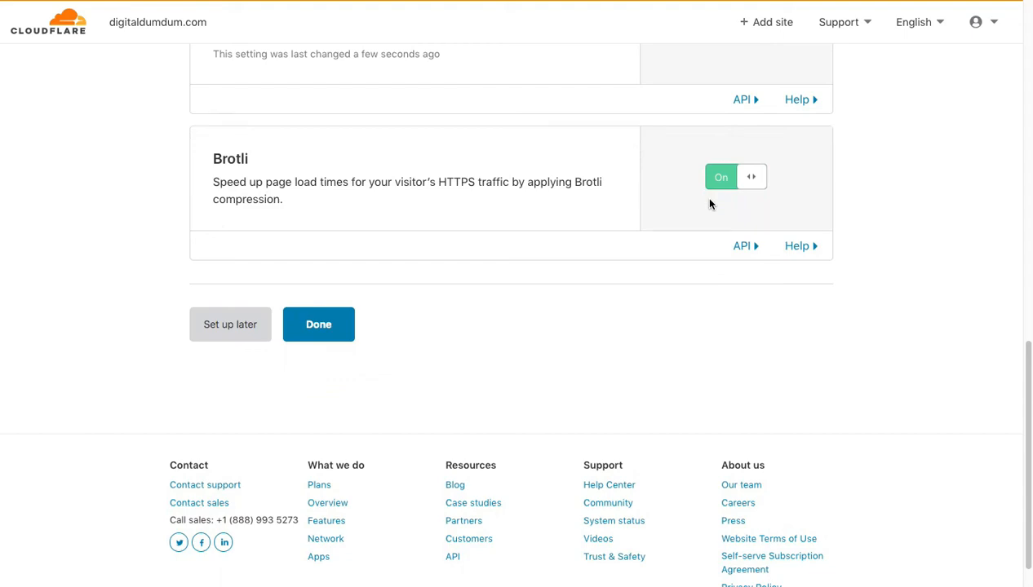
left_click(315, 323)
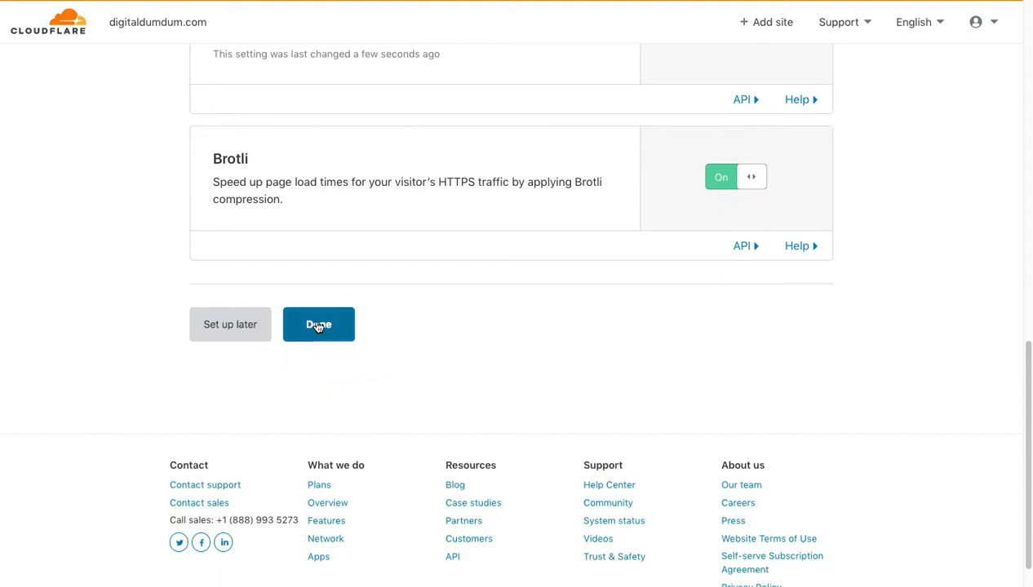
scroll(317, 325, "down", 5)
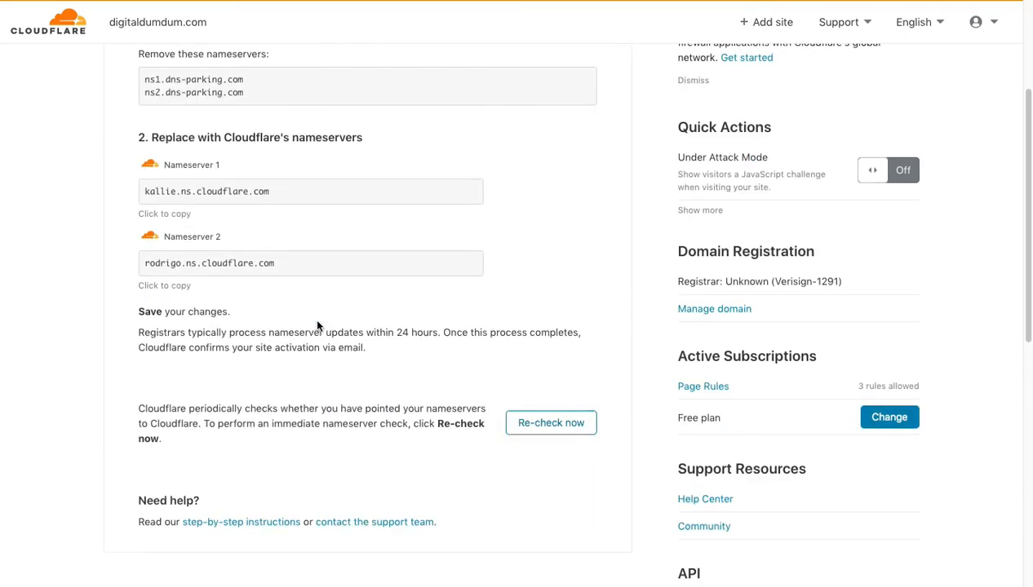
scroll(317, 325, "down", 1)
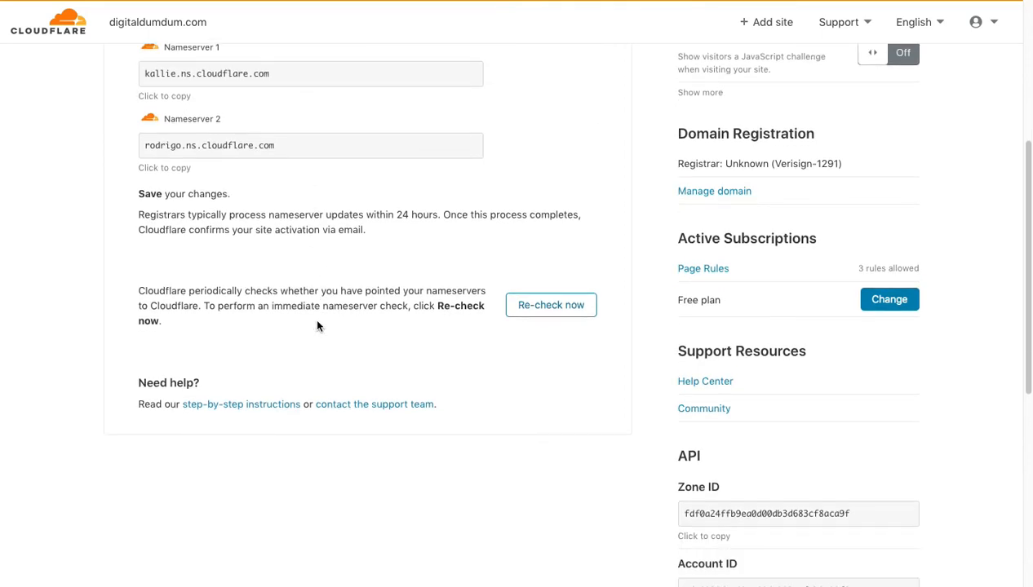
- Request an immediate nameserver re-check for digitaldumdum.com and read the notice about it
left_click(546, 308)
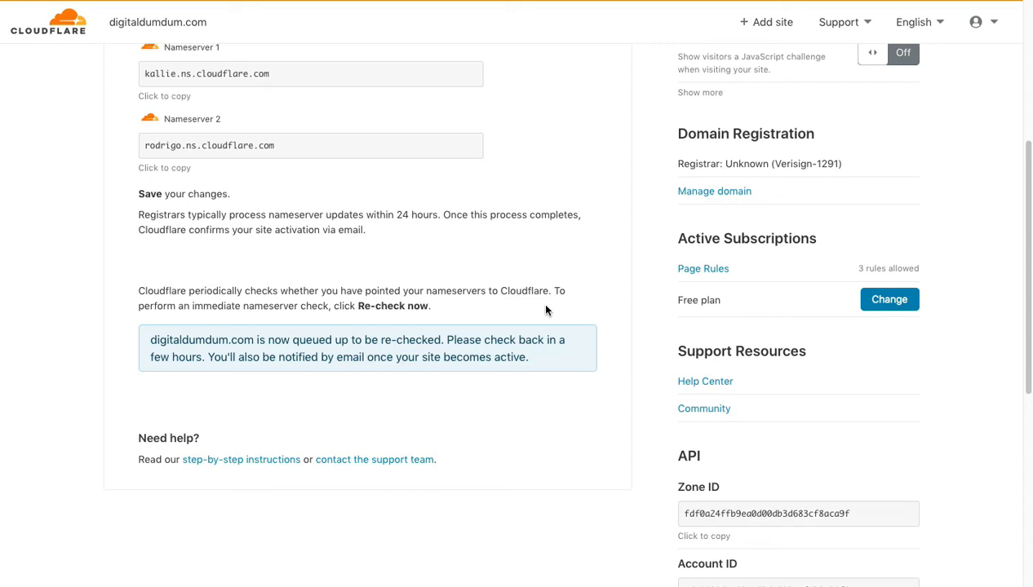
triple_click(181, 359)
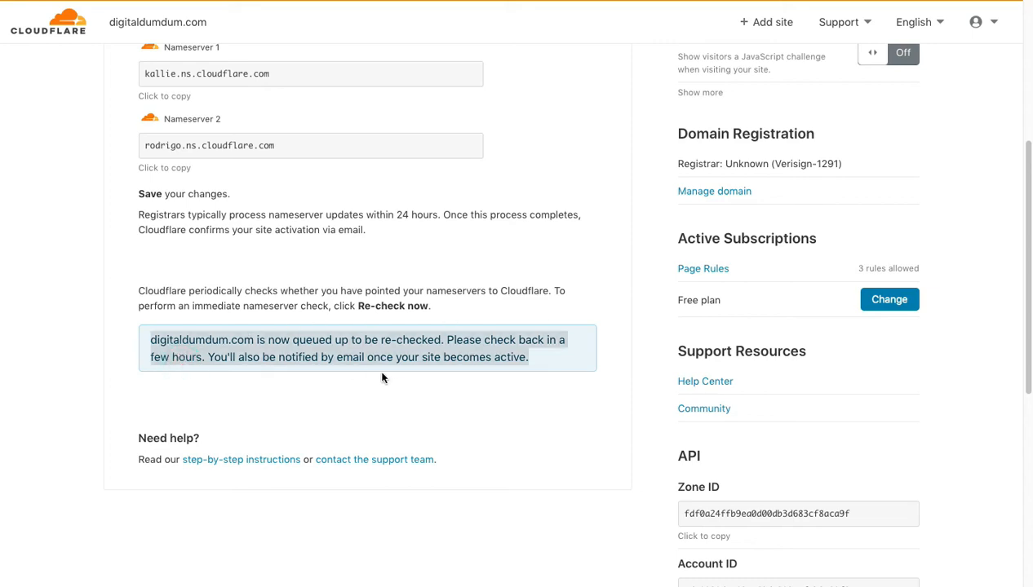
left_click(512, 401)
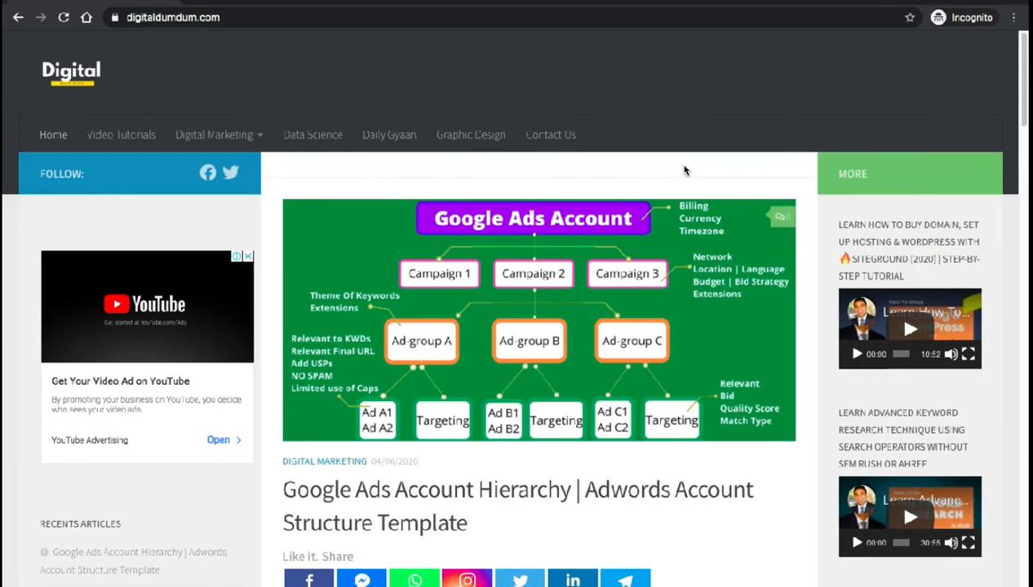
left_click(115, 19)
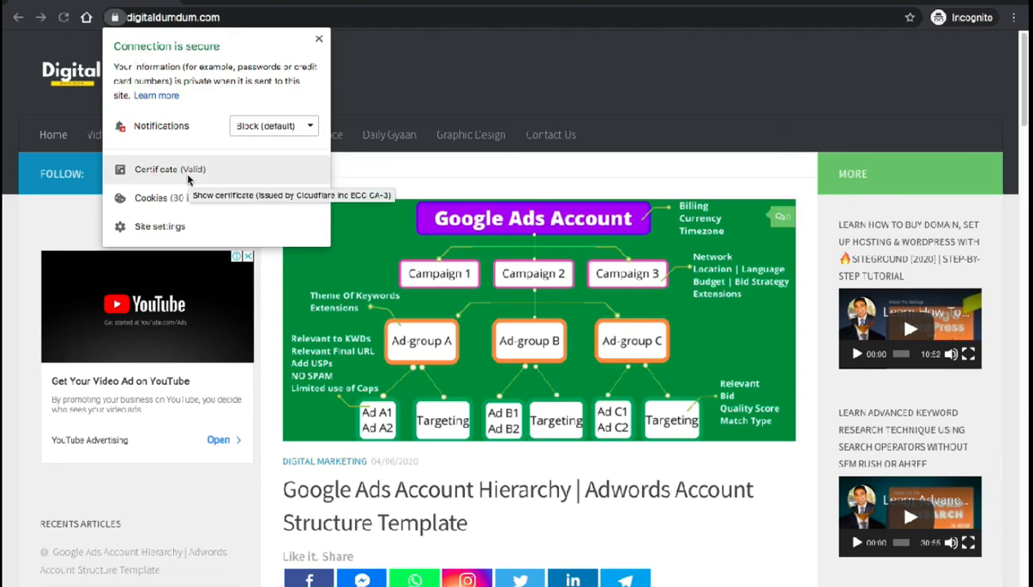
left_click(155, 20)
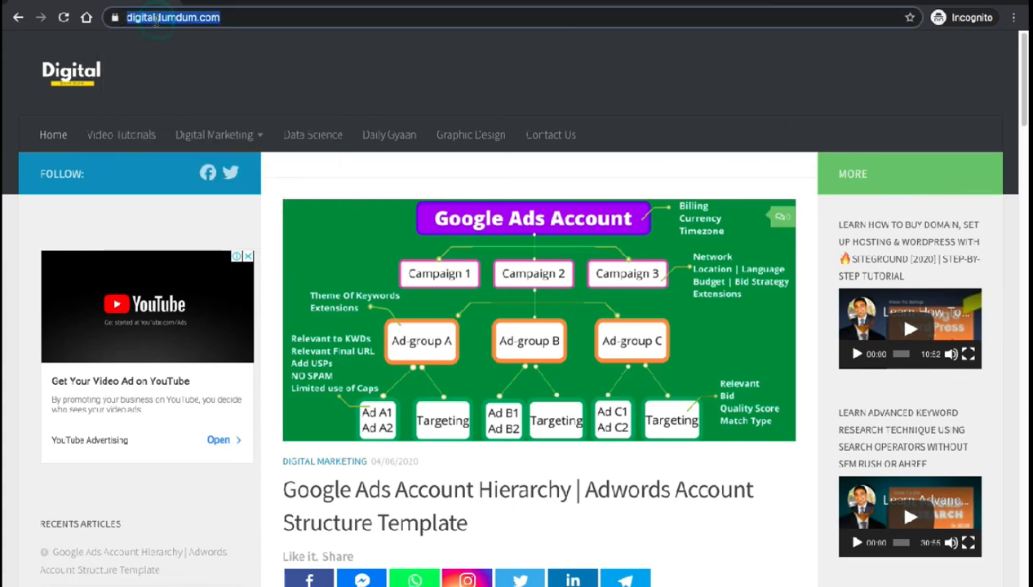
left_click(151, 18)
left_click(151, 18)
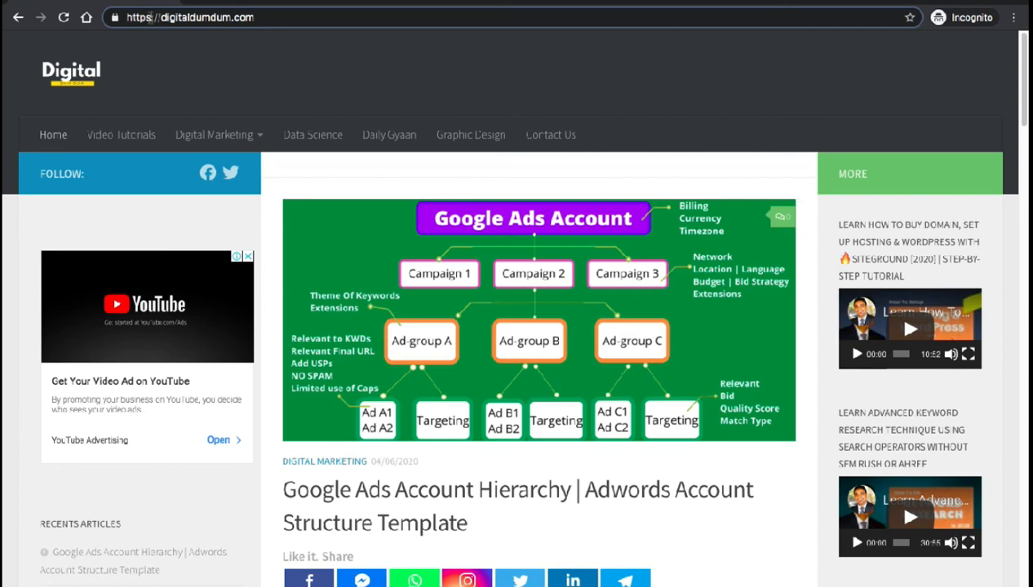
key("BackSpace")
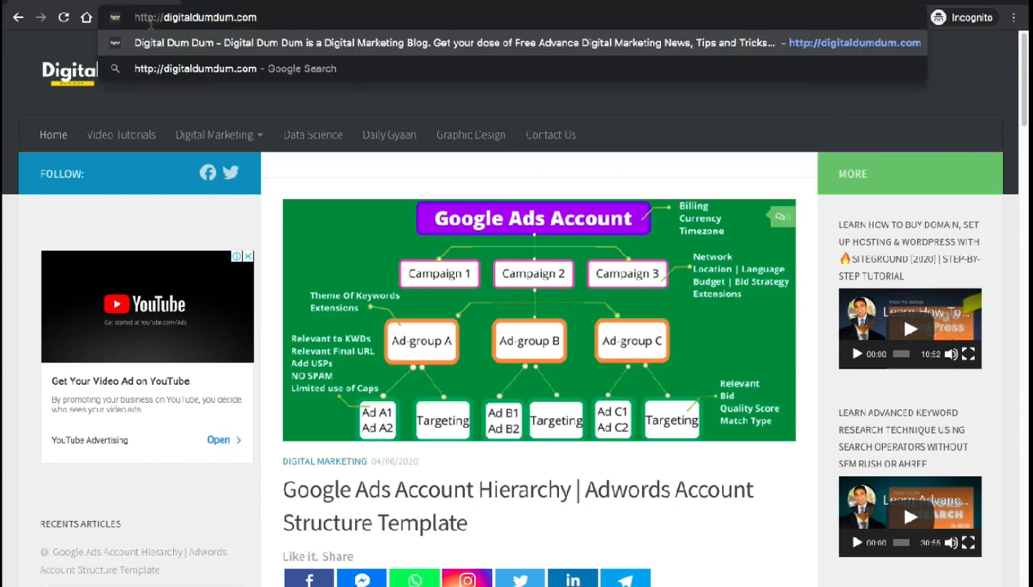